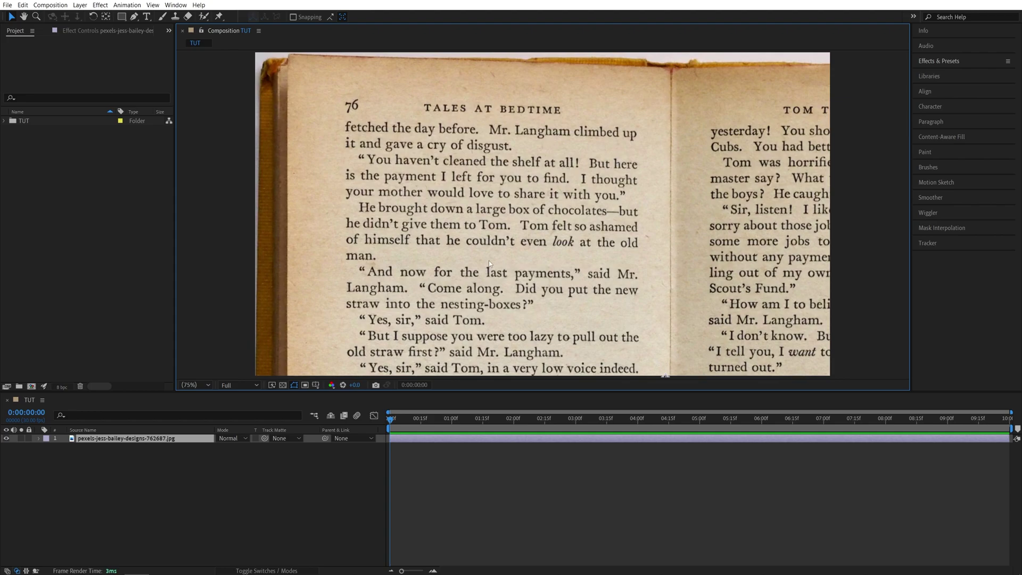
Step: Add a new black solid layer, Black Solid 1, above the book image
click(79, 5)
mouse_move(90, 16)
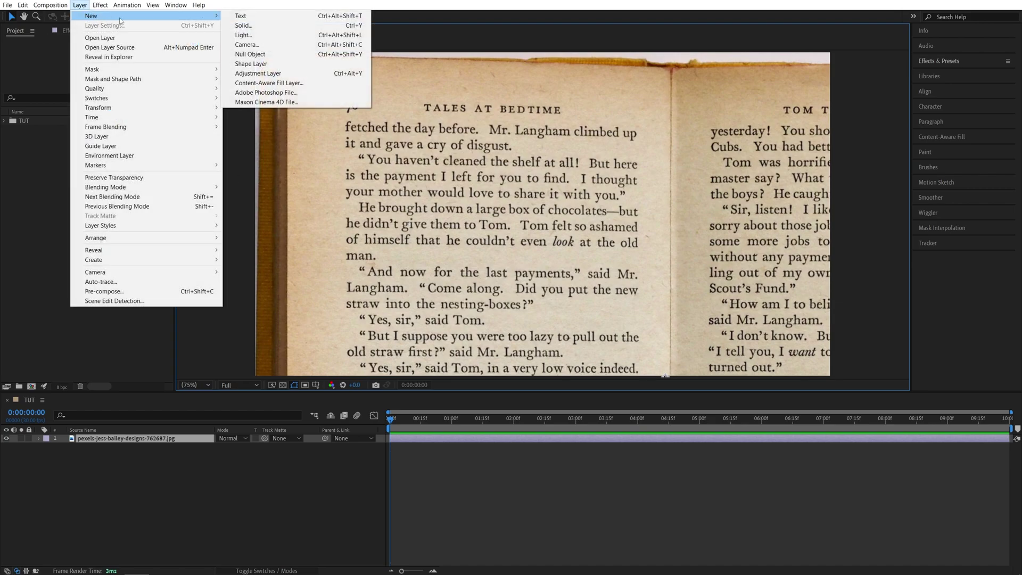
click(250, 25)
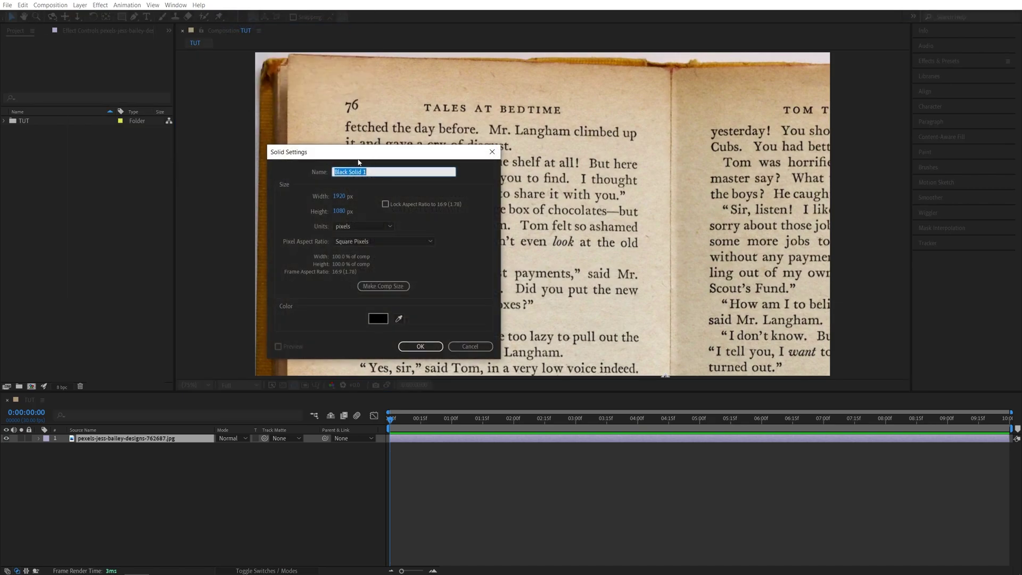
click(420, 346)
click(93, 449)
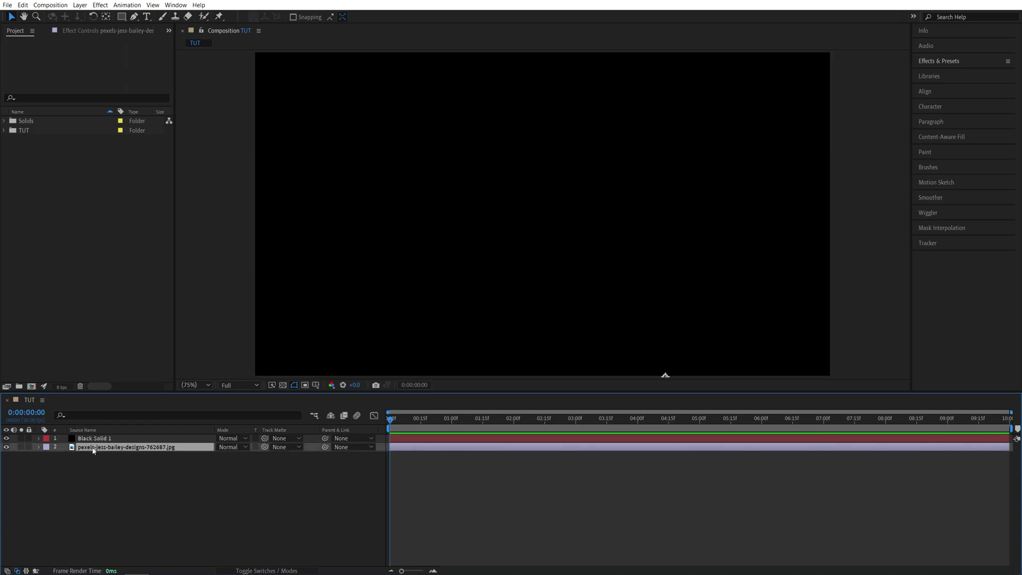
click(174, 467)
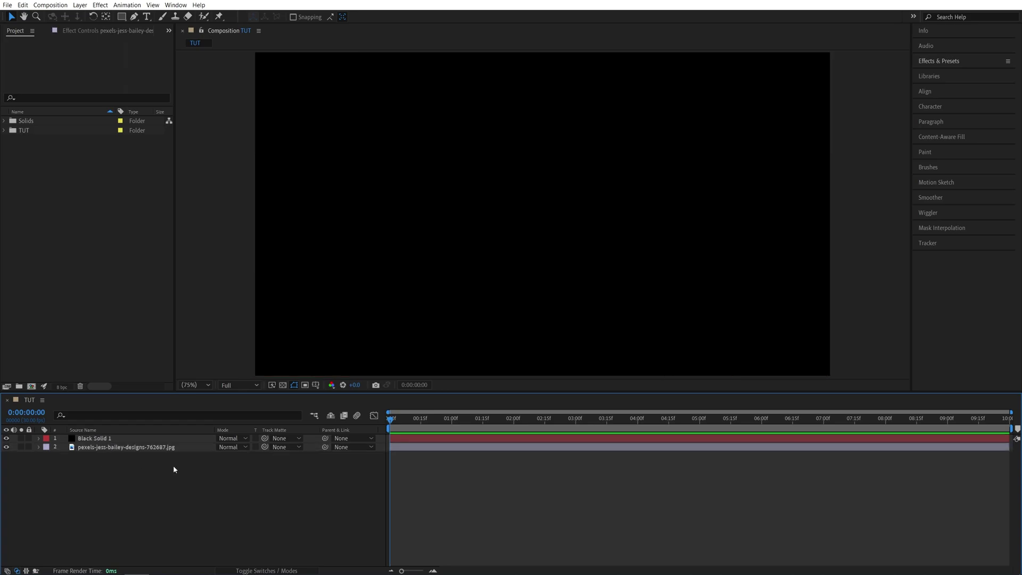
Step: Apply the Stroke effect to Black Solid 1 and set Paint Style to On Transparent
click(946, 61)
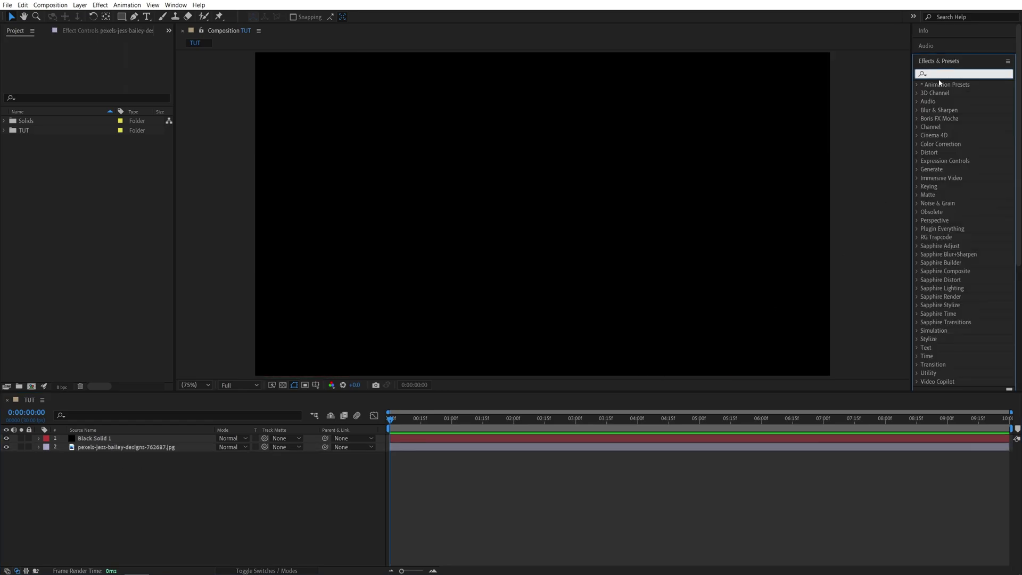
text(stroke)
click(947, 245)
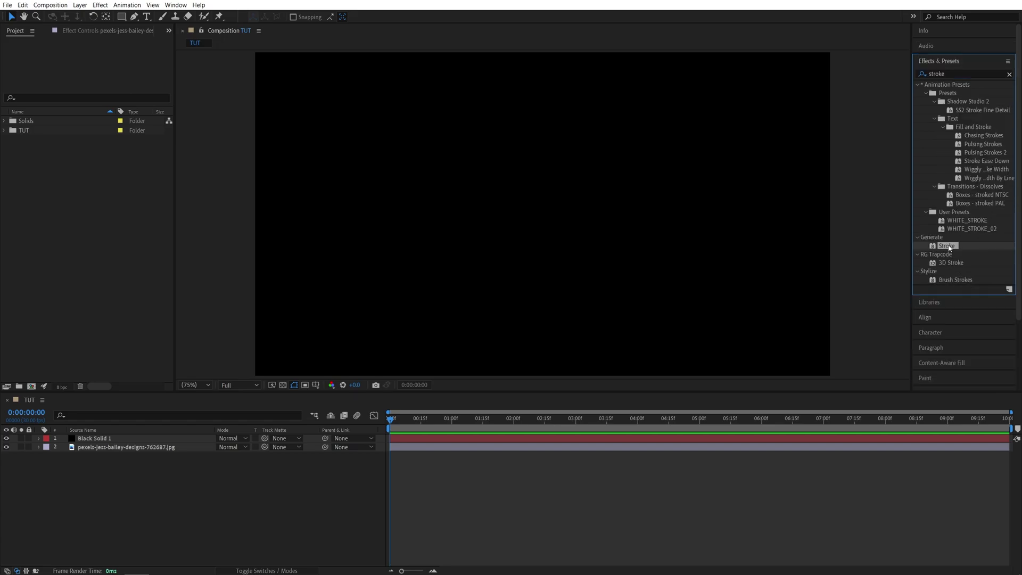
mouse_move(946, 246)
mouse_down()
mouse_move(133, 453)
mouse_move(92, 436)
mouse_up()
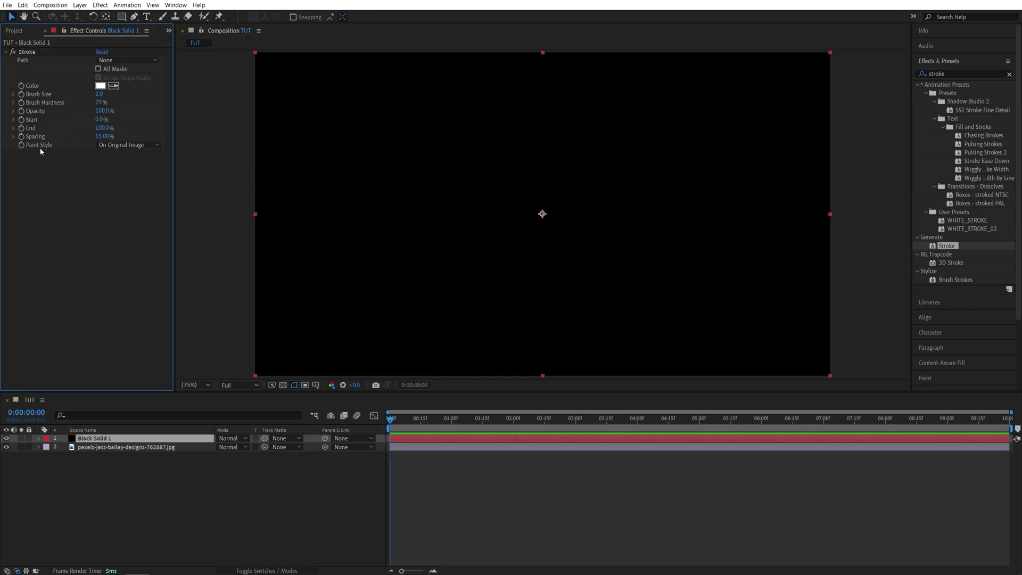
click(131, 145)
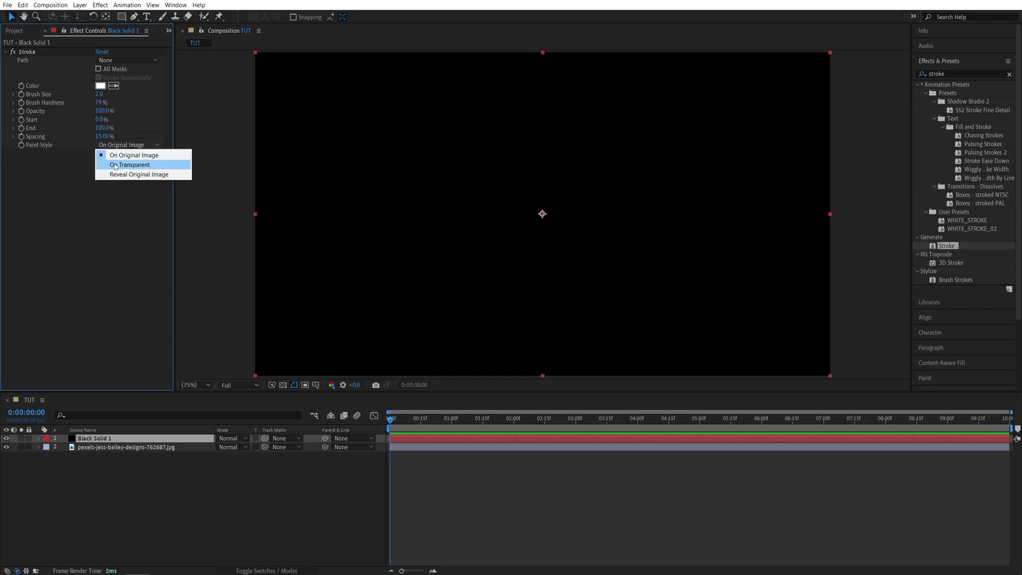
click(115, 165)
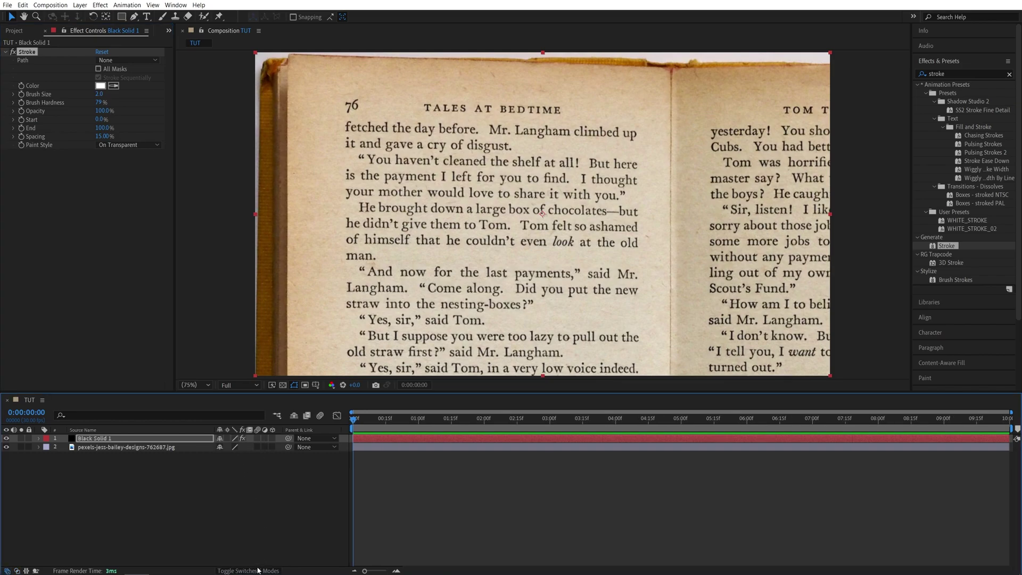
Step: Change Black Solid 1's timeline blending mode from Normal to Multiply
click(255, 497)
click(233, 440)
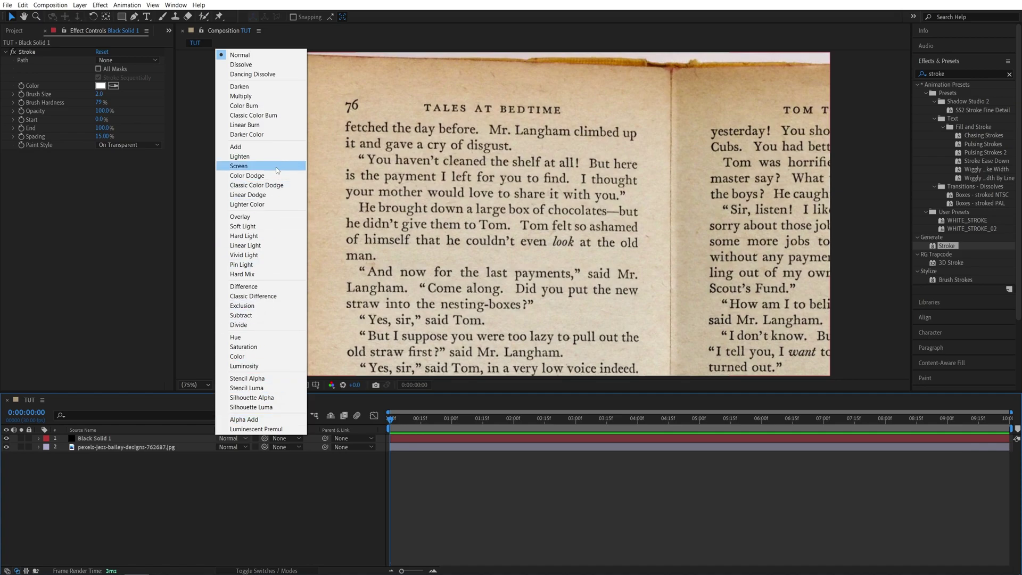
click(241, 96)
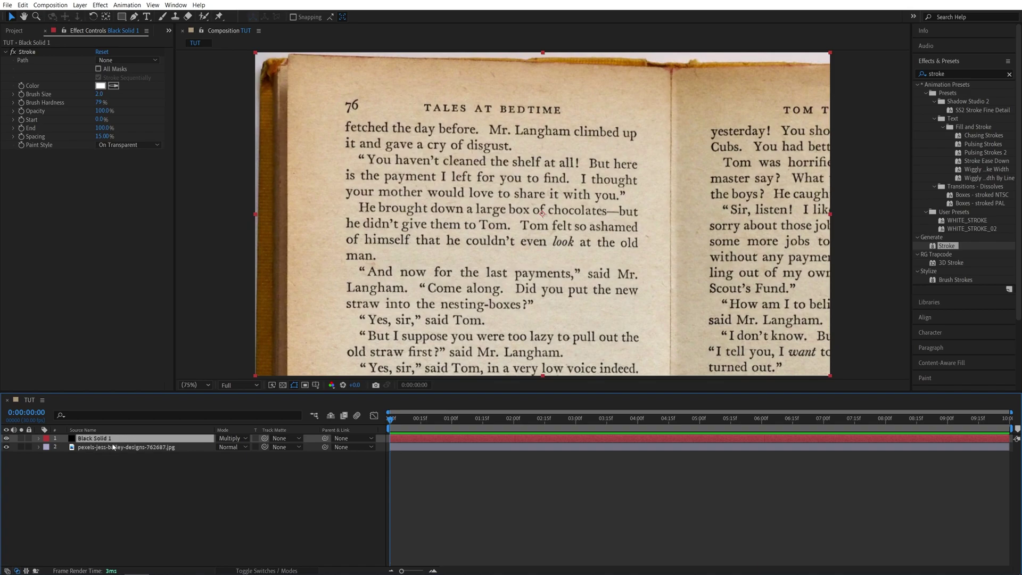
Step: Draw a two-point mask along the chocolates line and set the Stroke Path to Mask 1
click(134, 18)
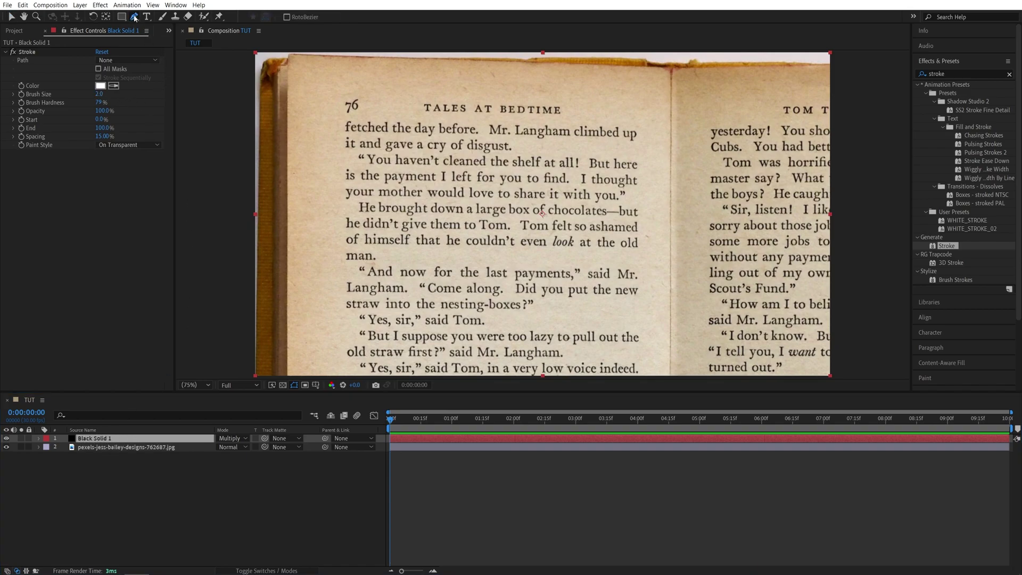
click(357, 207)
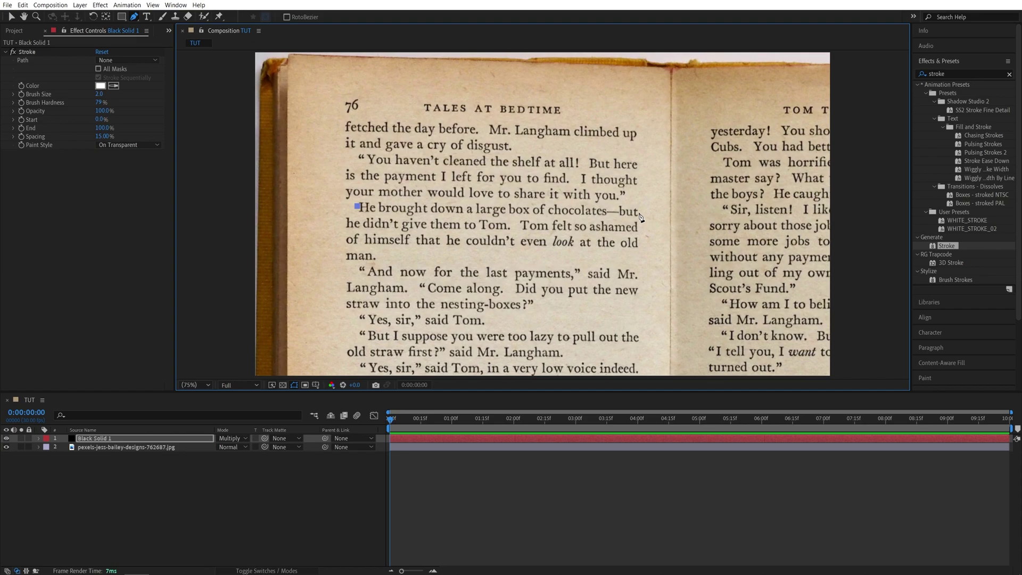
click(639, 212)
click(156, 59)
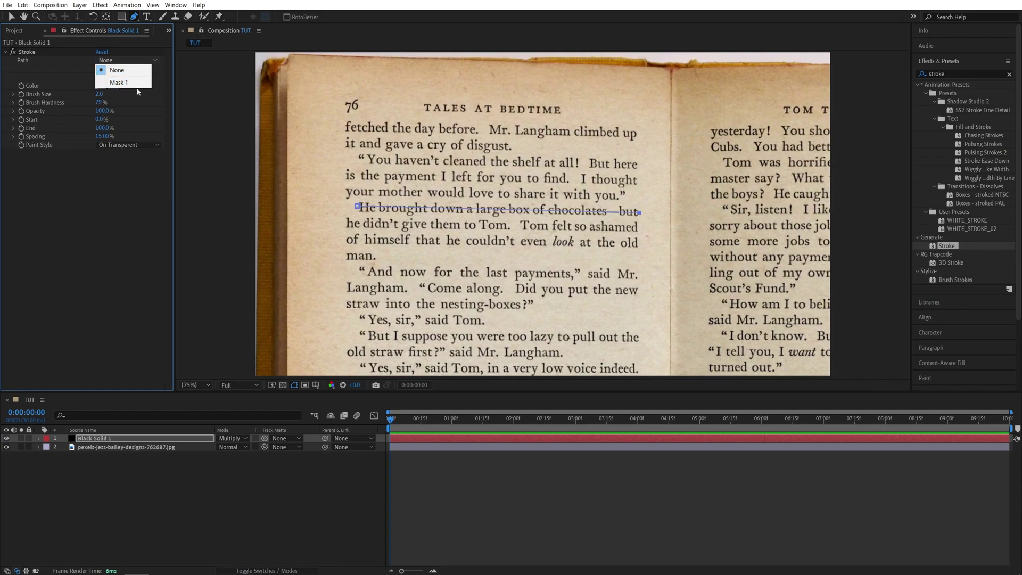
click(113, 83)
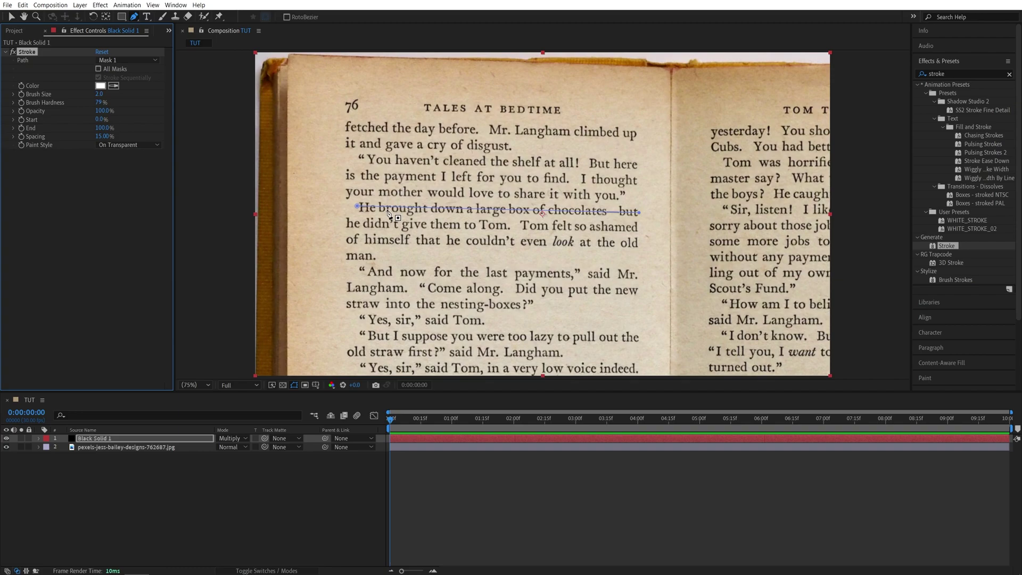
Step: Change the Stroke Color to yellow
click(100, 85)
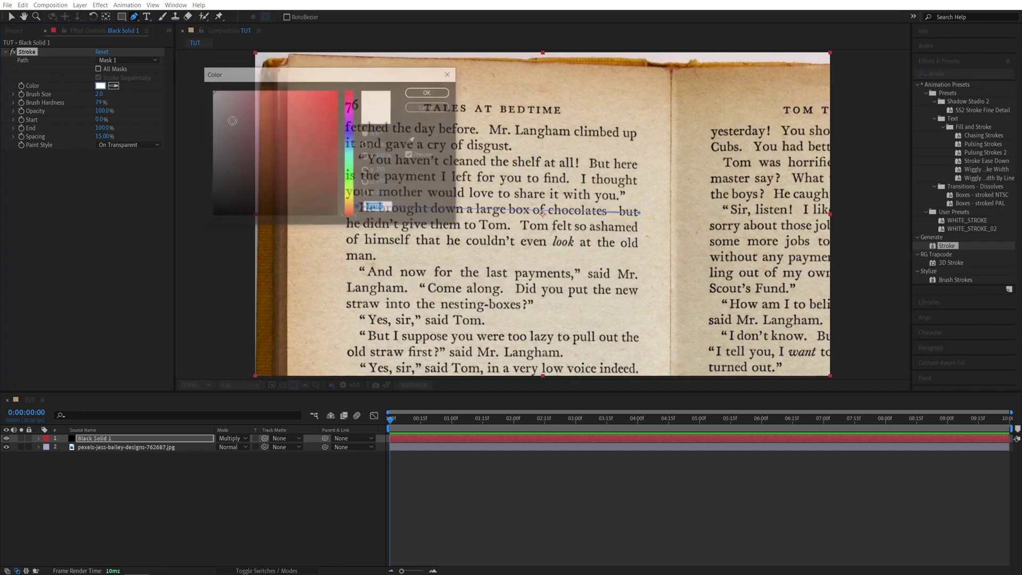
click(337, 90)
drag(350, 216, 350, 196)
click(429, 91)
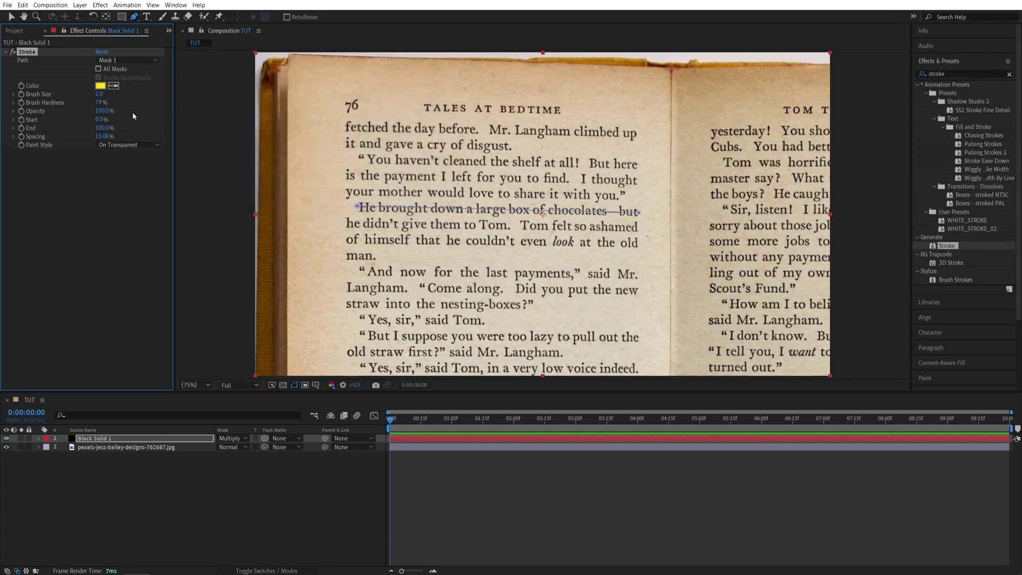
Step: Thicken the stroke, setting Brush Hardness to 100% and Brush Size to 25
drag(99, 93, 243, 109)
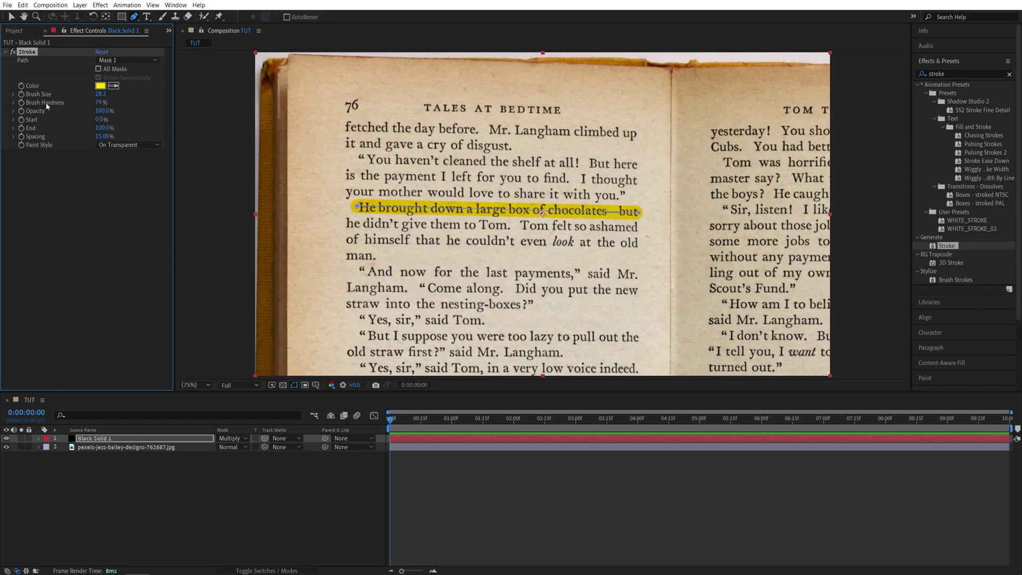
click(100, 102)
text(100)
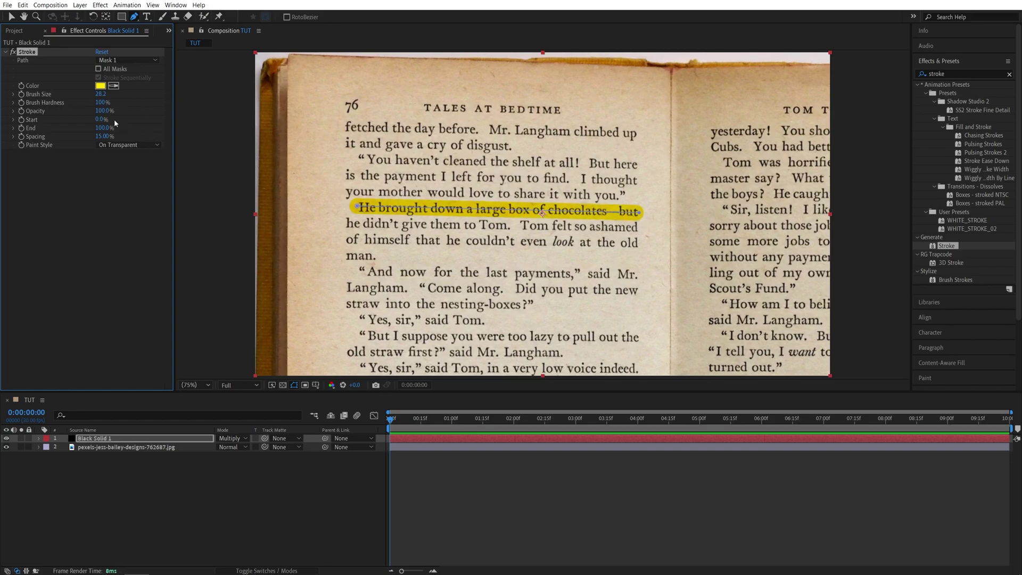
key(shift+Tab)
text(25)
key(Return)
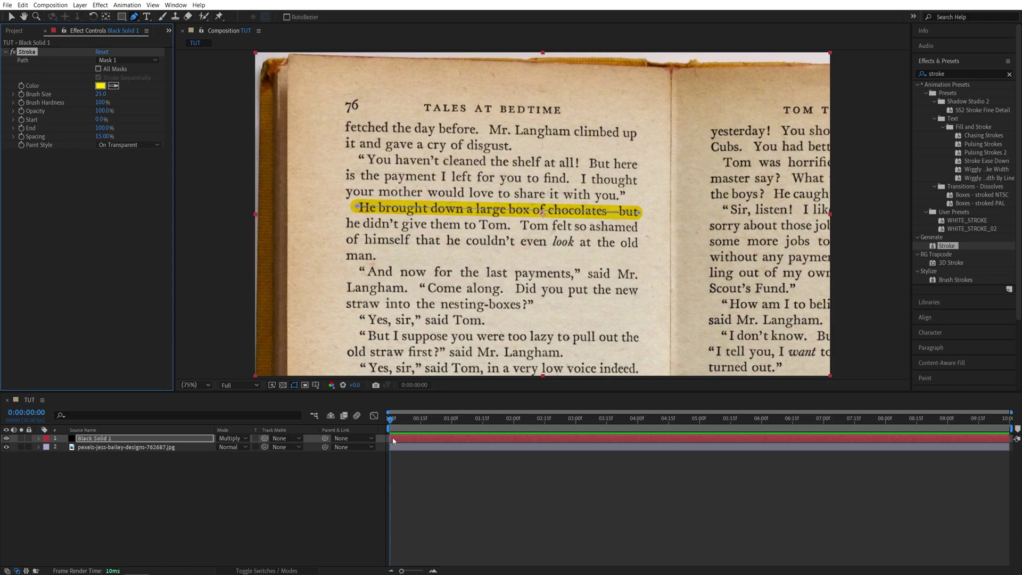
Step: Set the Stroke End to 0% at 0:00 so the stroke disappears
click(11, 16)
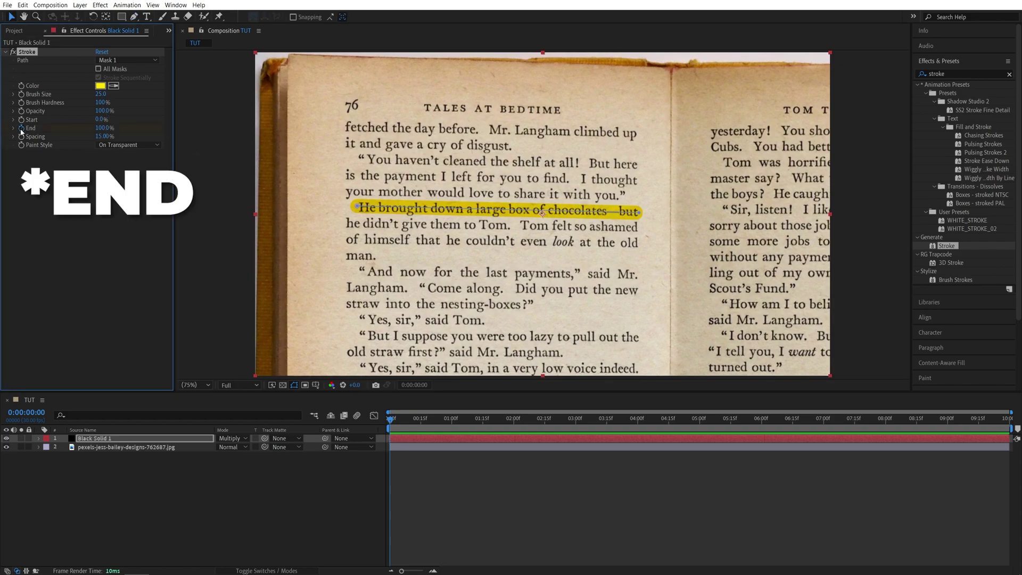
click(101, 128)
text(0)
key(Return)
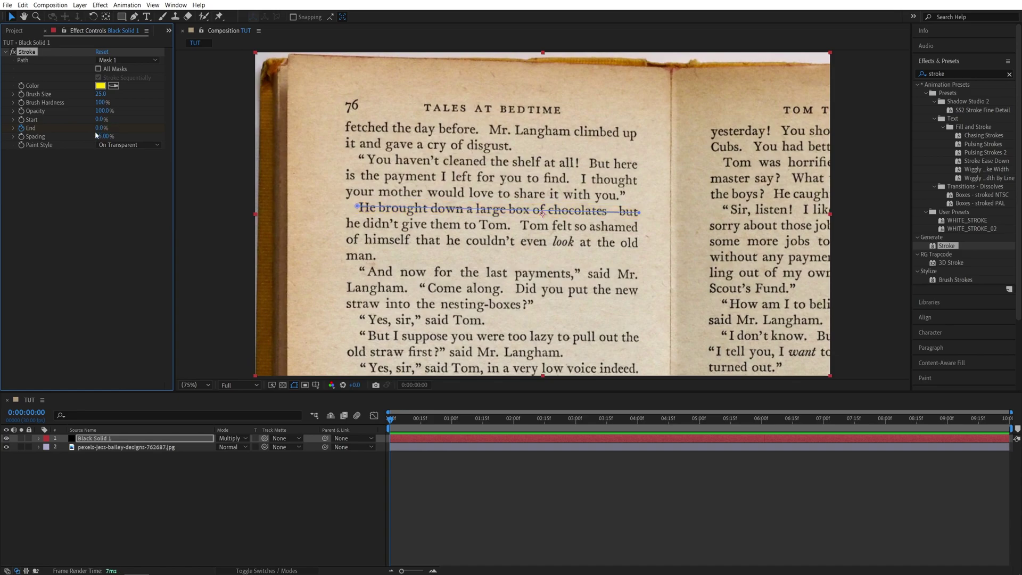
Step: Set Stroke End to 100% at three seconds and preview the highlight from the start
drag(399, 431, 574, 428)
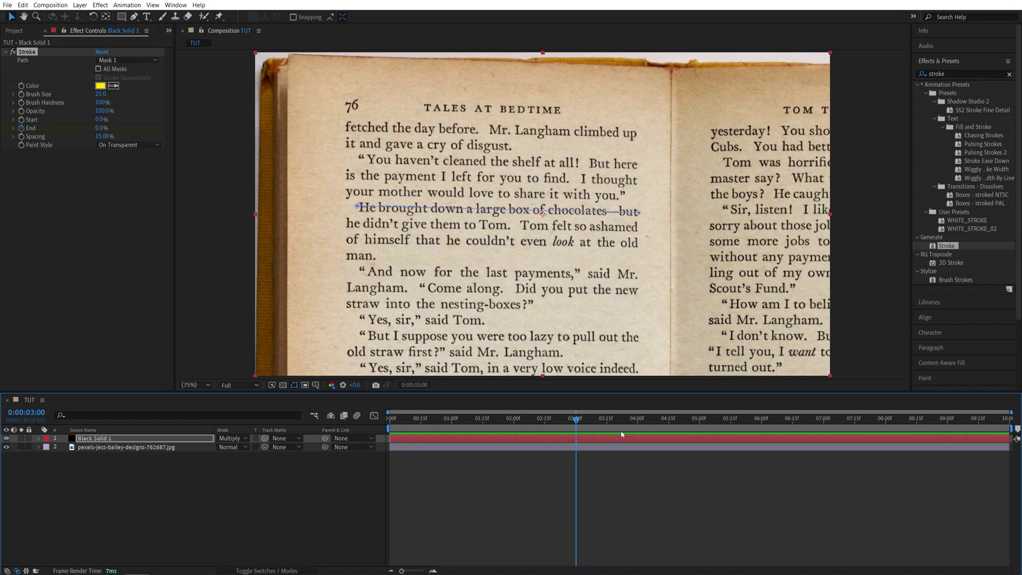
drag(101, 128, 211, 126)
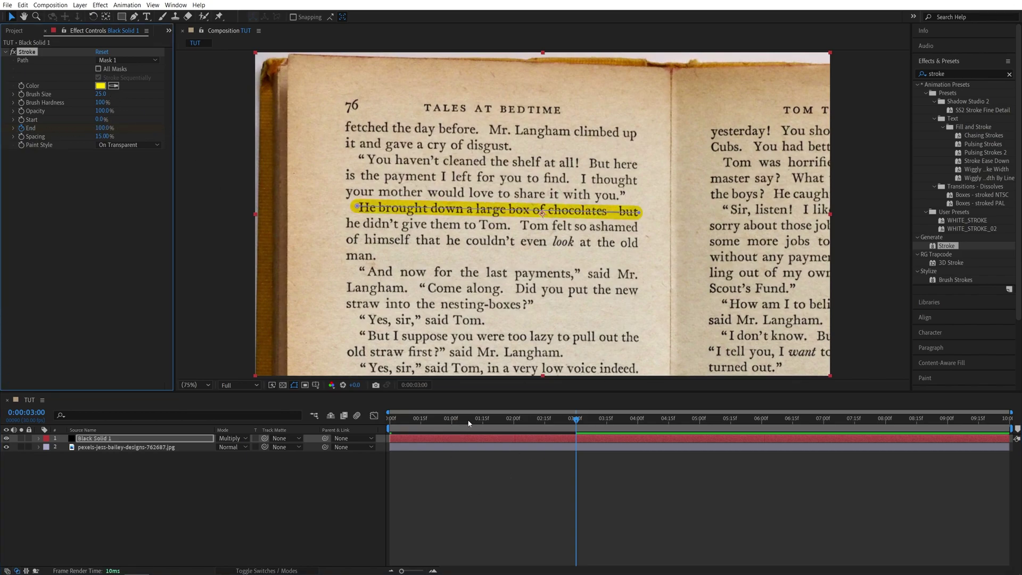
click(354, 506)
key(Home)
key(space)
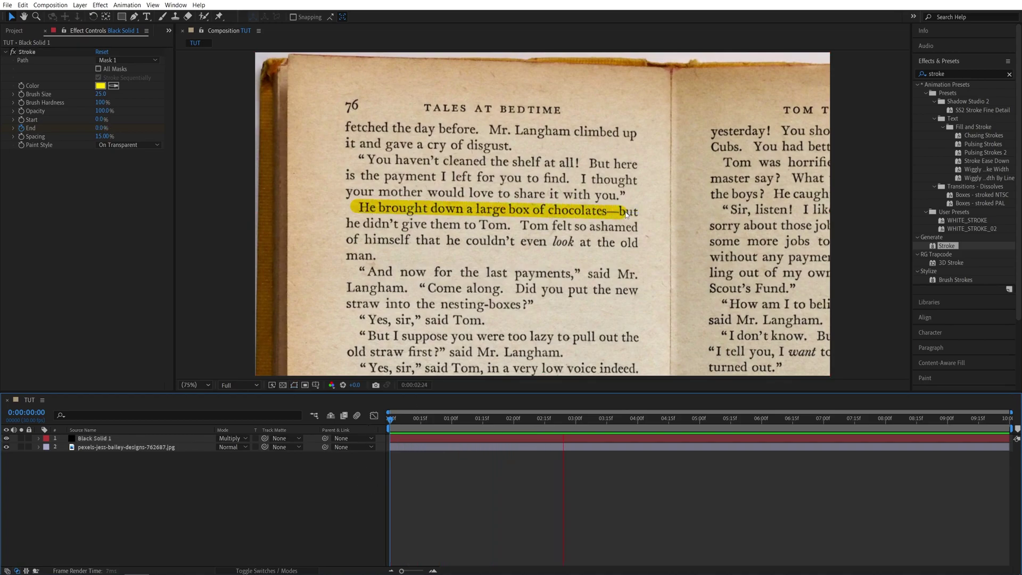
Step: Stop playback and step back frame by frame to 0:00:03:13
key(space)
key(Page_Up)
key(Page_Up)
key(Page_Up)
key(Page_Up)
key(Page_Up)
key(Page_Up)
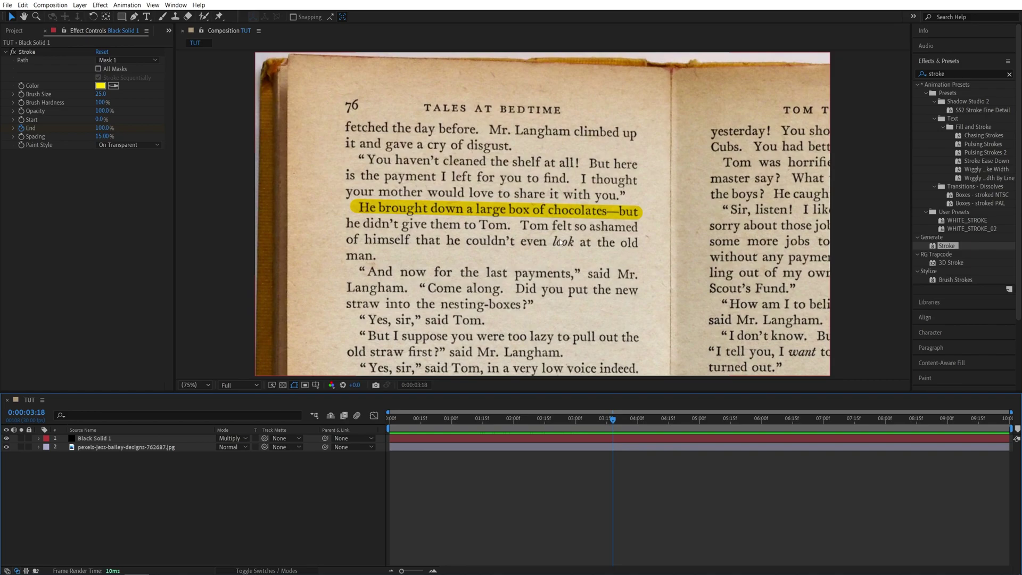
key(Page_Up)
key(Page_Up)
key(Page_Up)
key(Page_Up)
key(Page_Up)
Step: Draw a second mask on Black Solid 1 along "he didn't give them to Tom."
click(90, 440)
key(g)
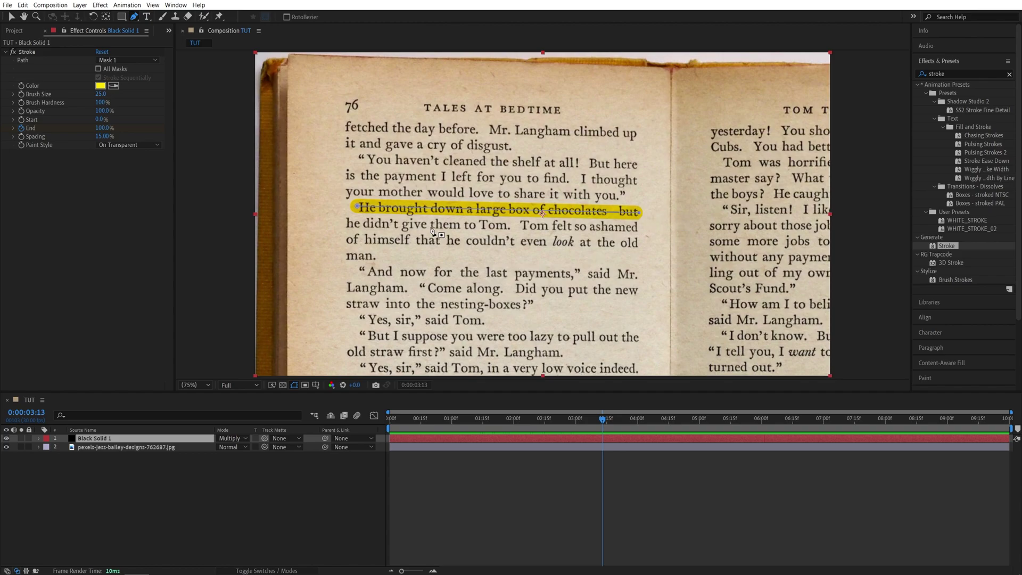
click(345, 222)
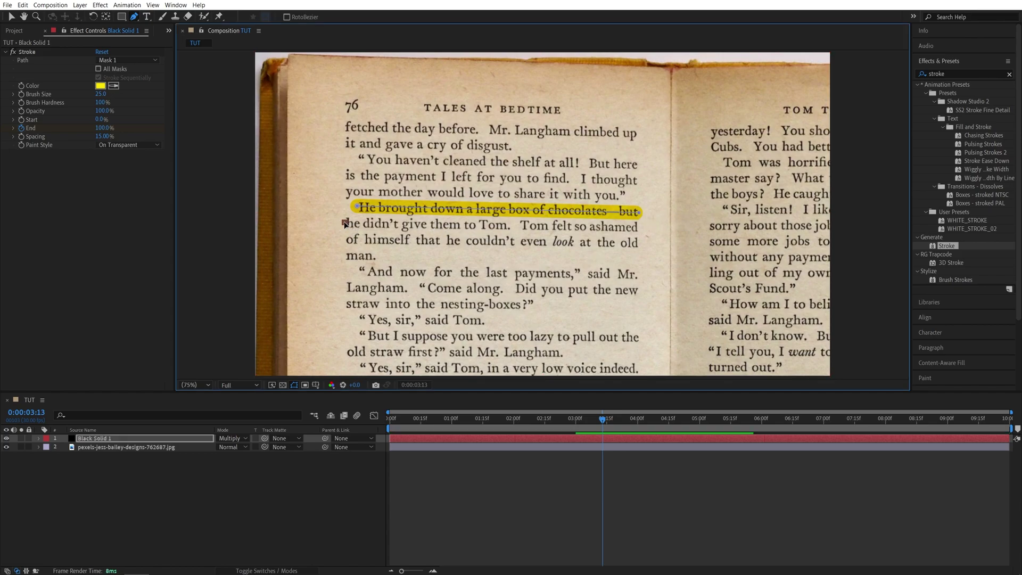
click(510, 225)
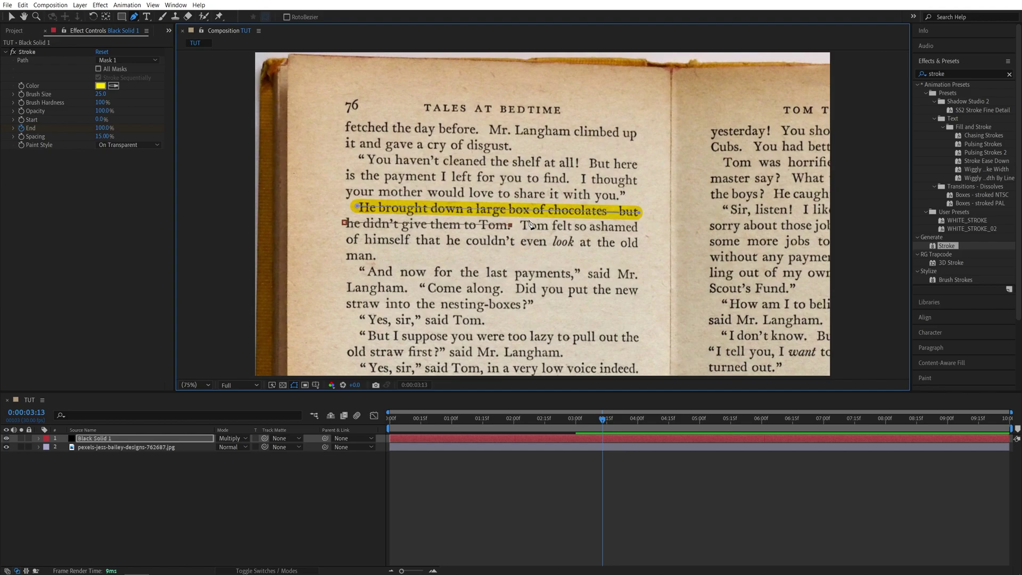
Step: Enable All Masks so the stroke follows both lines, then preview it
click(99, 69)
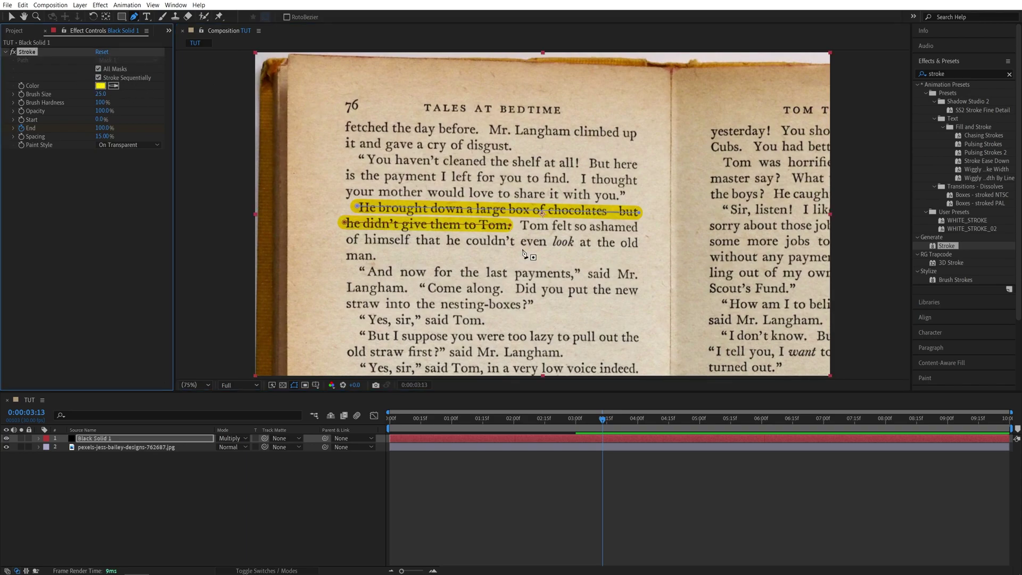
key(Home)
key(space)
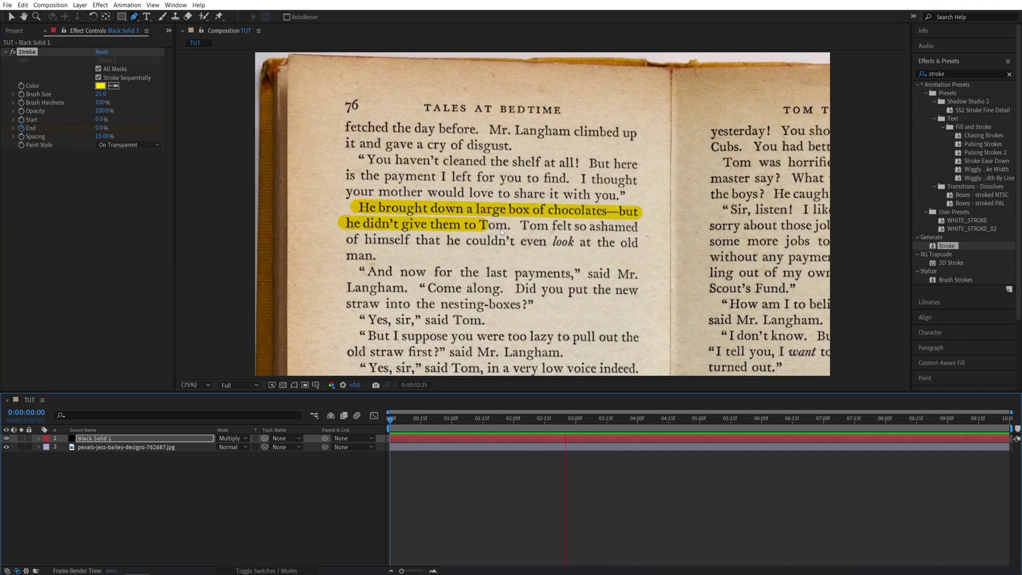
key(space)
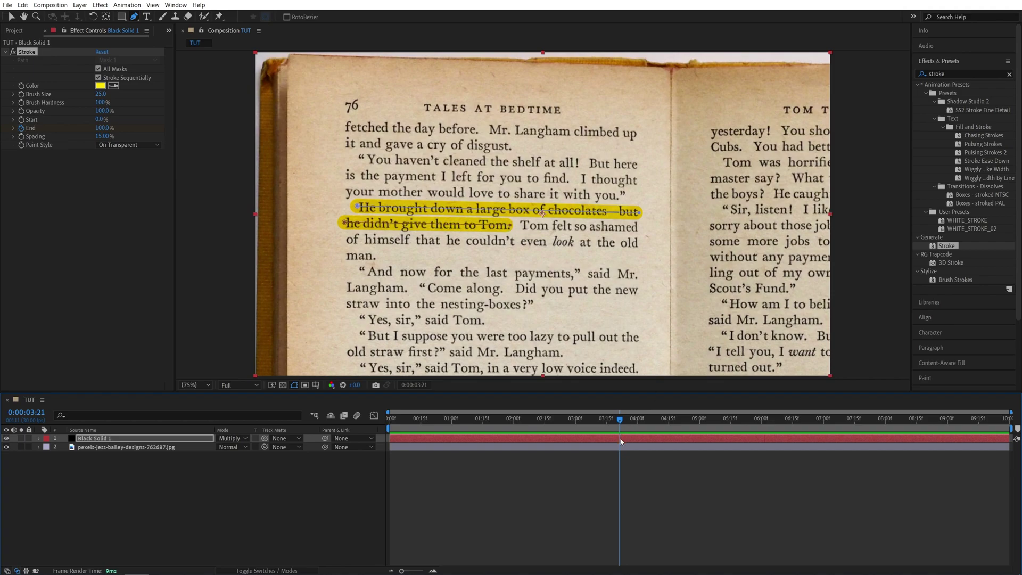
Step: Drag the Stroke End 100% keyframe from 3 to about 5 seconds and preview
key(u)
drag(618, 453, 570, 456)
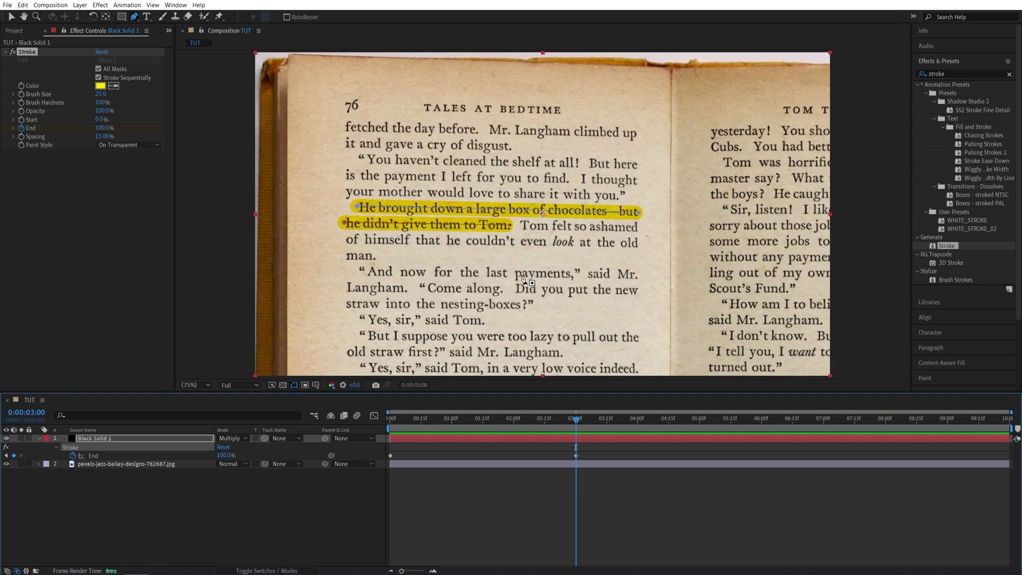
drag(576, 455, 701, 468)
key(Home)
key(space)
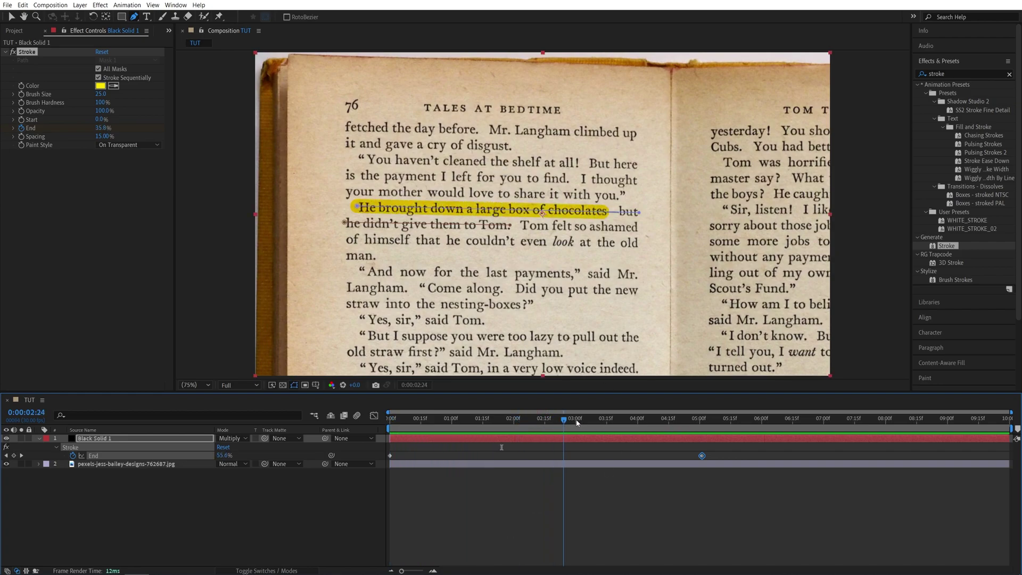
key(space)
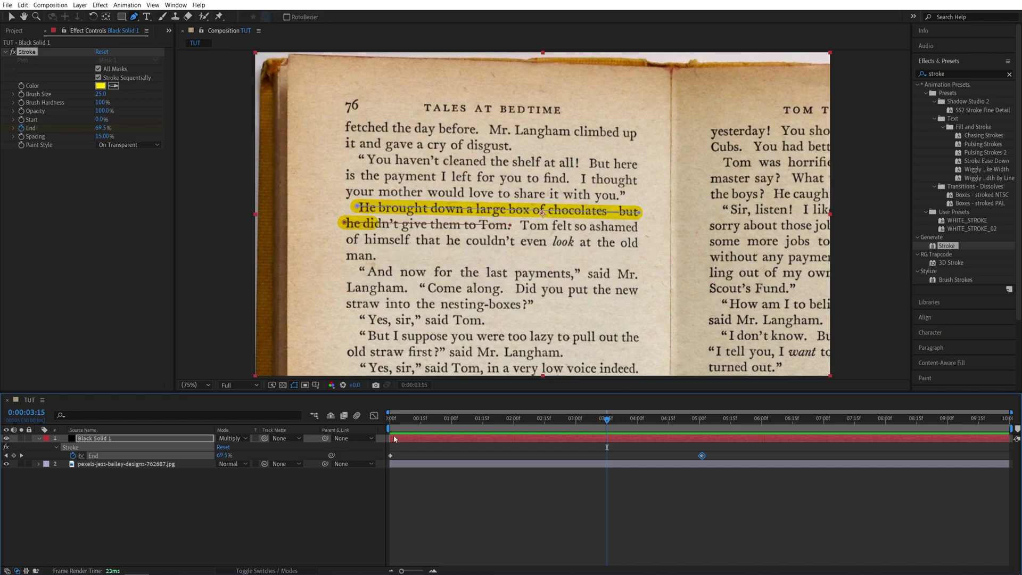
Step: Draw a third mask from "And" to "Mr." and preview the three-line highlight
click(106, 440)
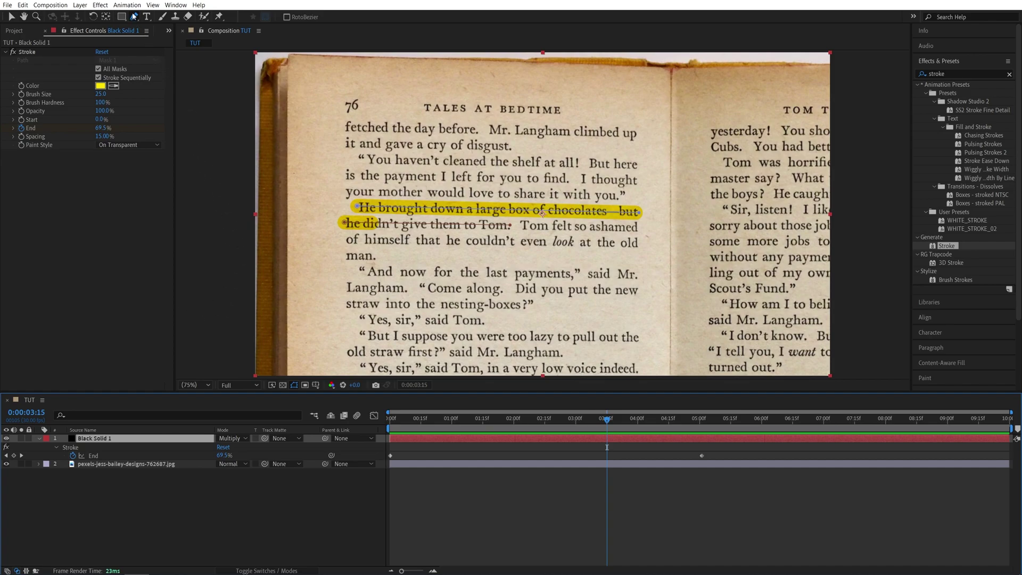
click(367, 272)
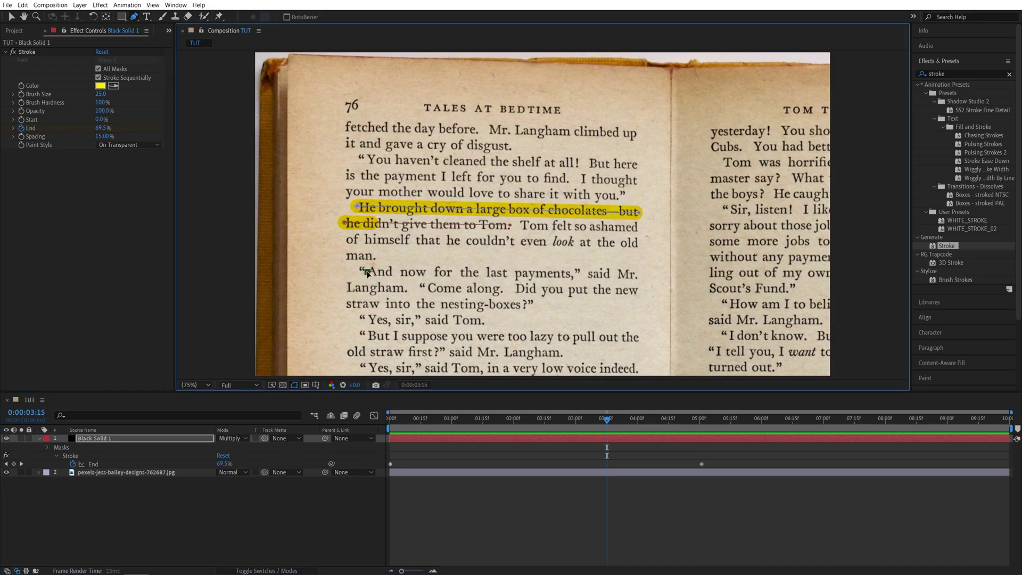
click(640, 273)
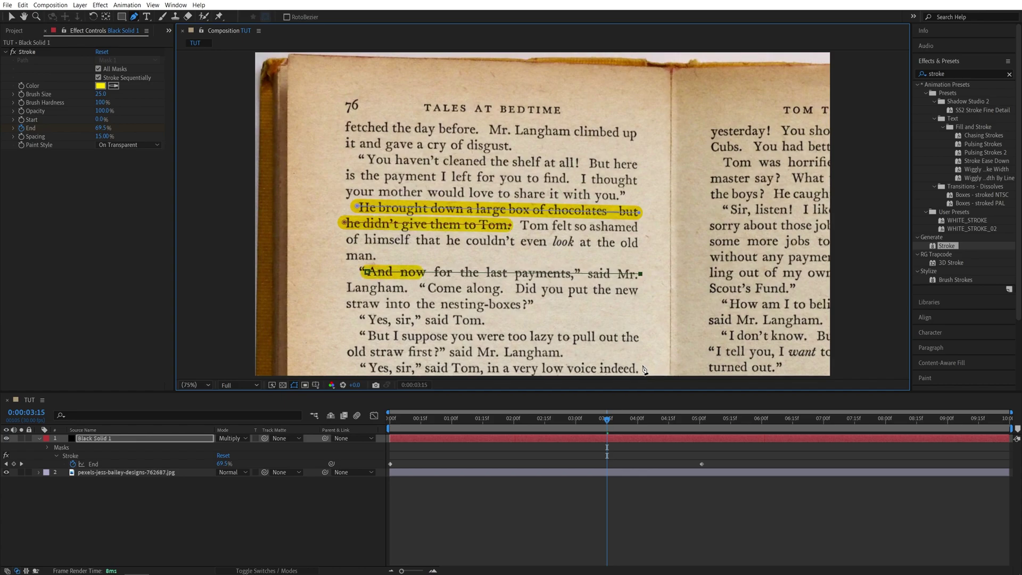
click(362, 508)
key(Home)
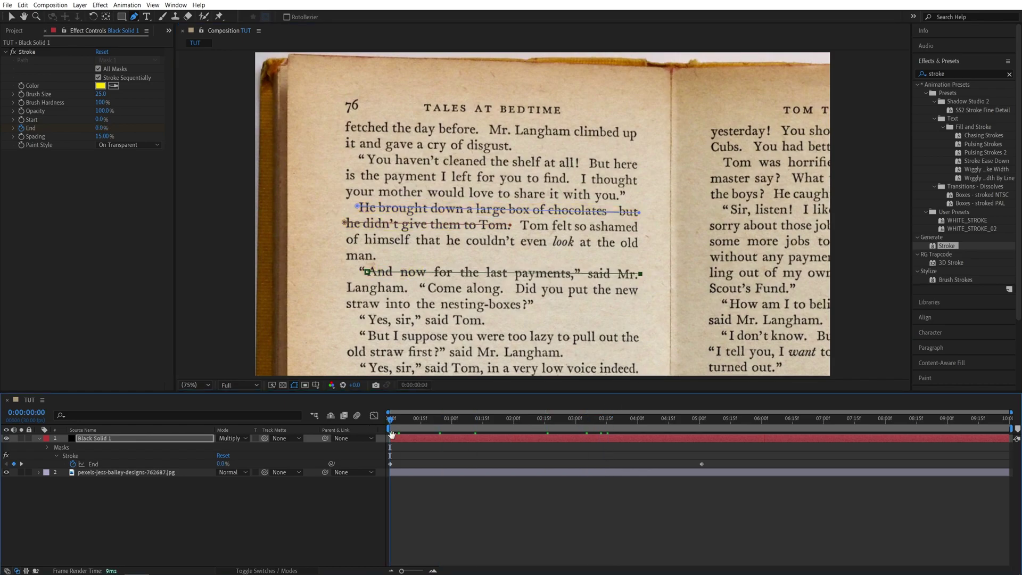
key(space)
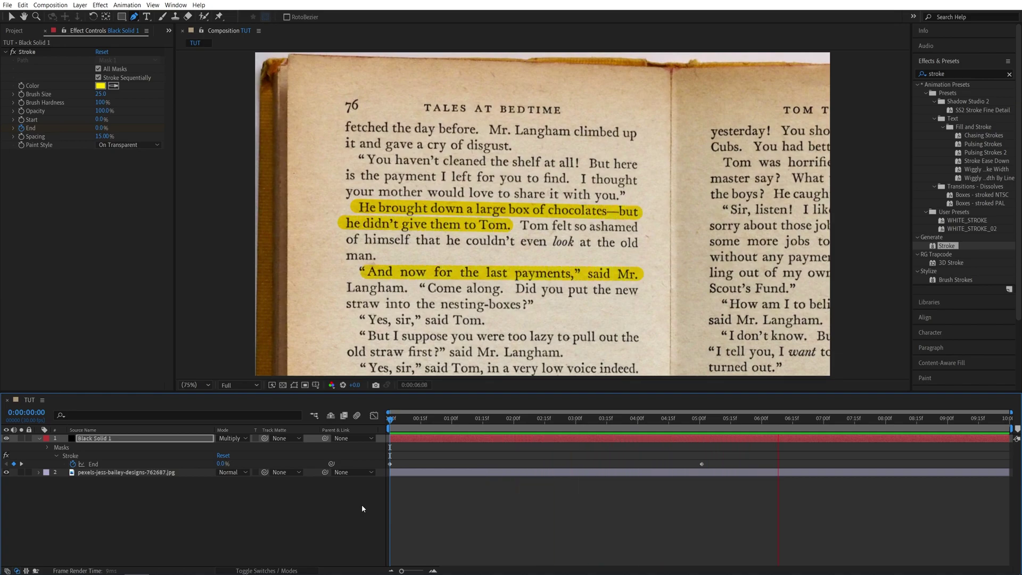
key(space)
key(space)
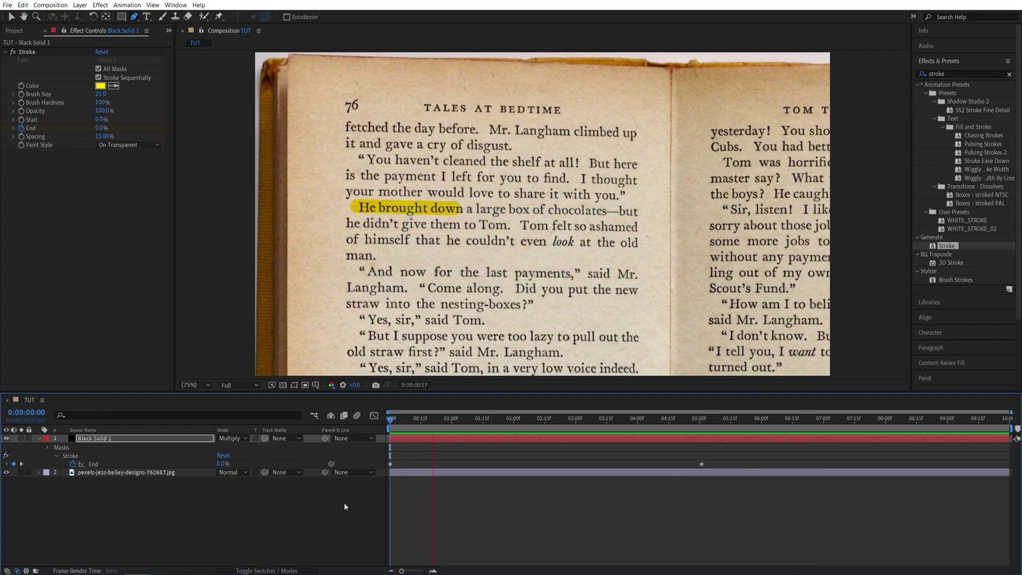